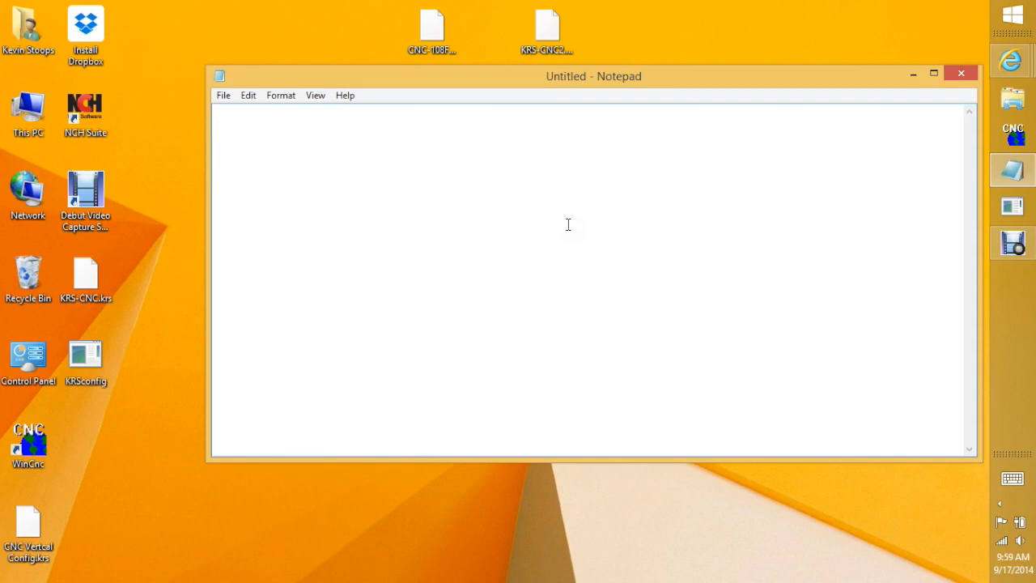
Switch to KRS Keypad Configurator, connect the keypad, read its stored configuration and open it for editing
left_click(1020, 208)
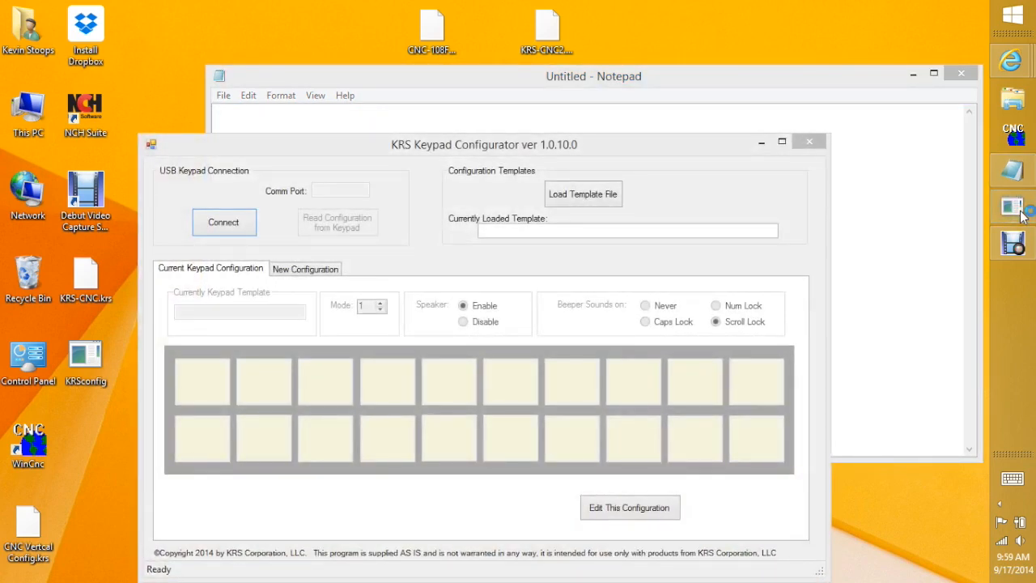
left_click(230, 223)
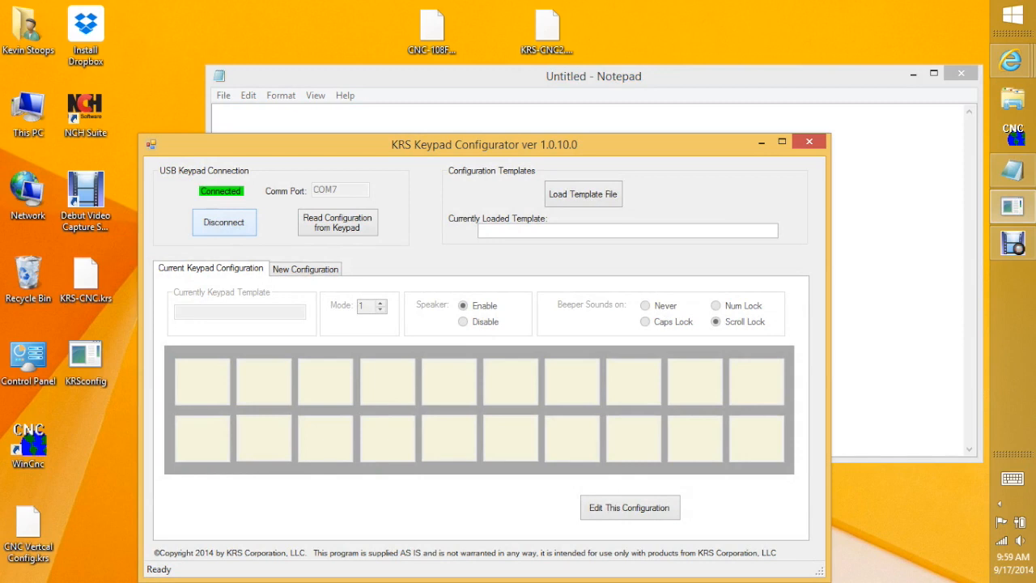
left_click(343, 224)
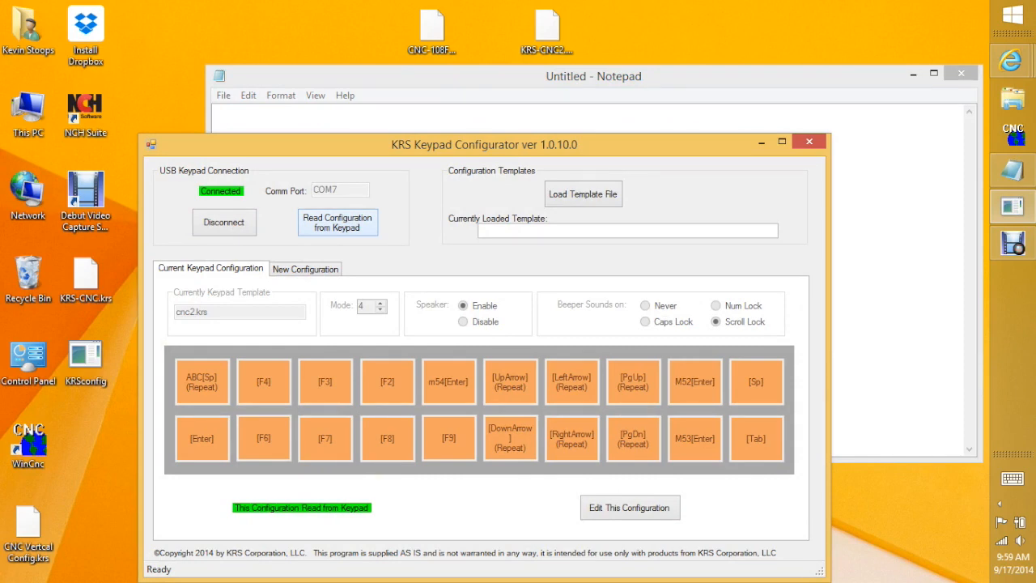
left_click_drag(486, 149, 328, 35)
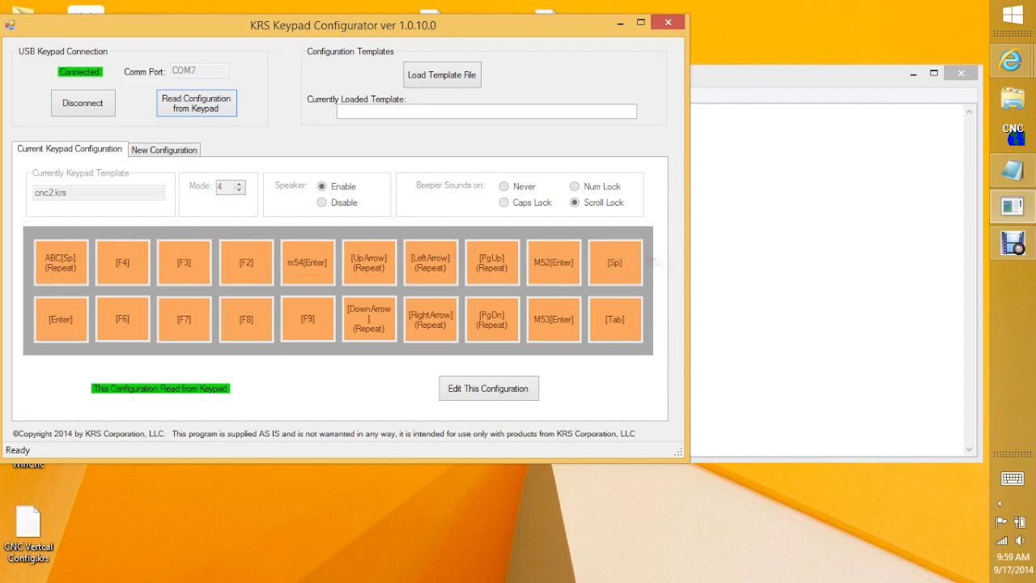
left_click(489, 389)
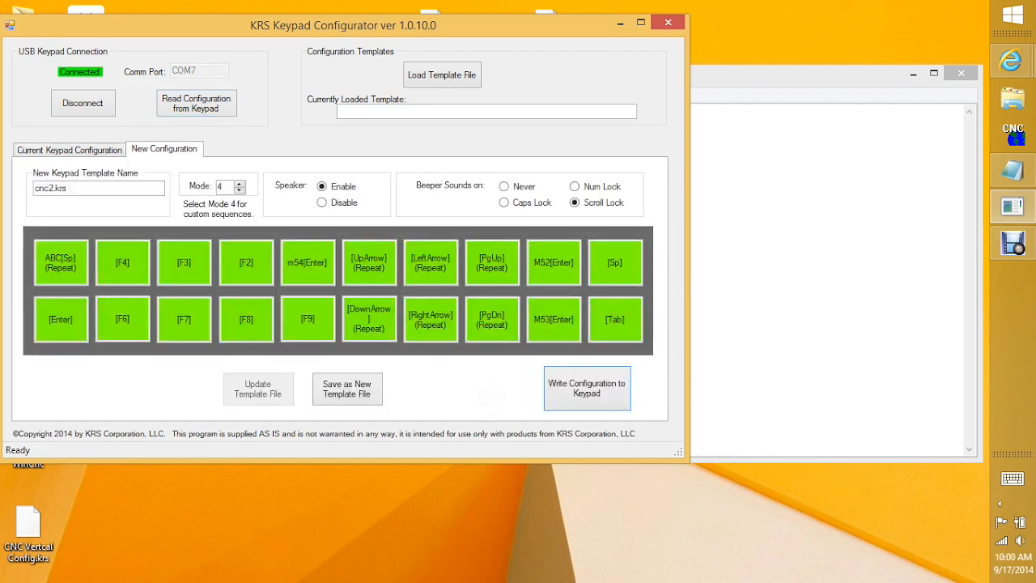
Clear the ABC[Sp] sequence from the first key in the upper row and turn off its auto-repeat
left_click(59, 259)
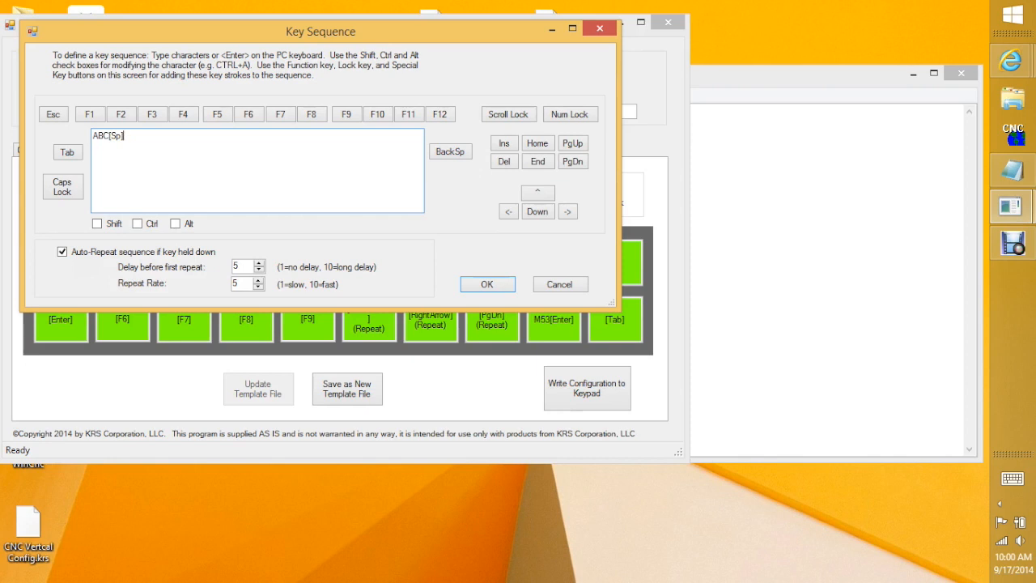
left_click(62, 252)
left_click(144, 143)
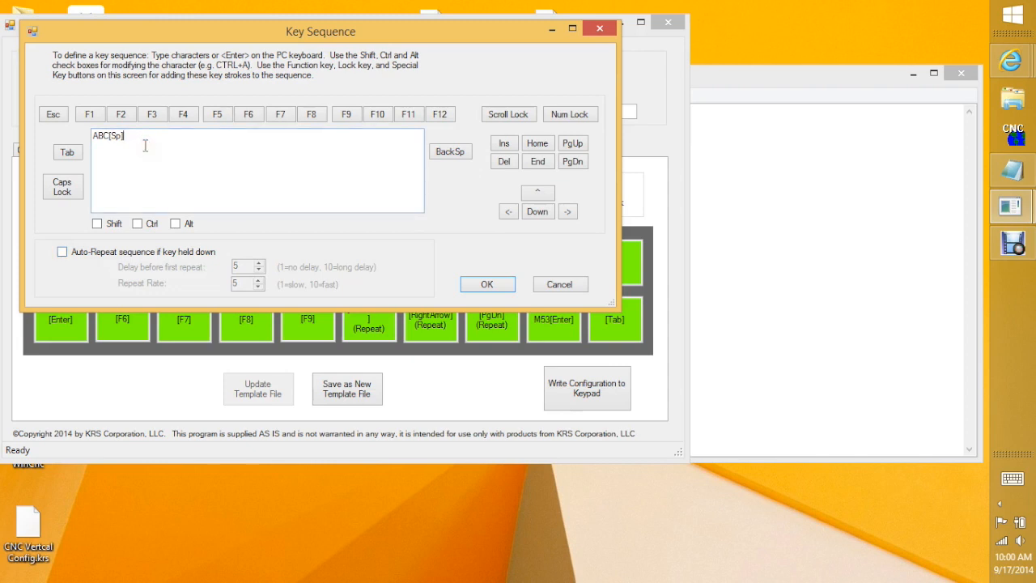
key("BackSpace")
key("BackSpace")
key("BackSpace")
key("BackSpace")
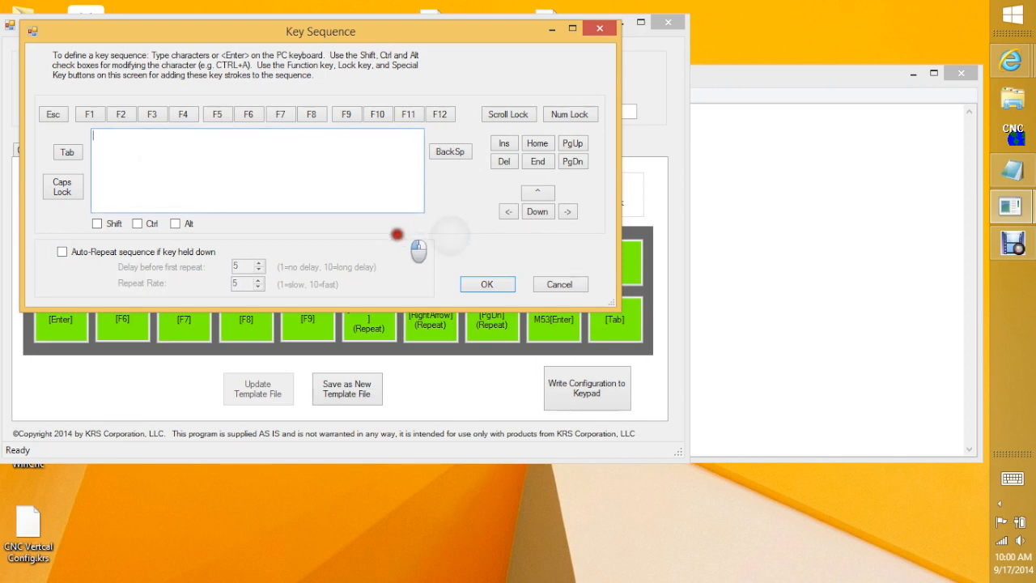
Add Backspace, Scroll Lock, Num Lock and the Up, Down, Left and Right arrows to the key sequence
left_click_drag(621, 150, 624, 210)
left_click_drag(621, 308, 777, 455)
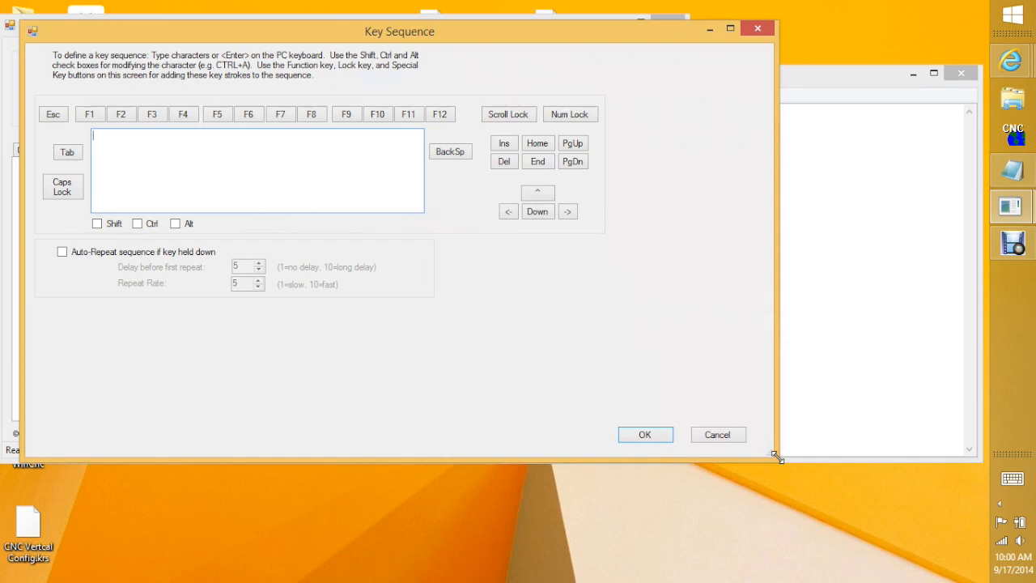
left_click(450, 151)
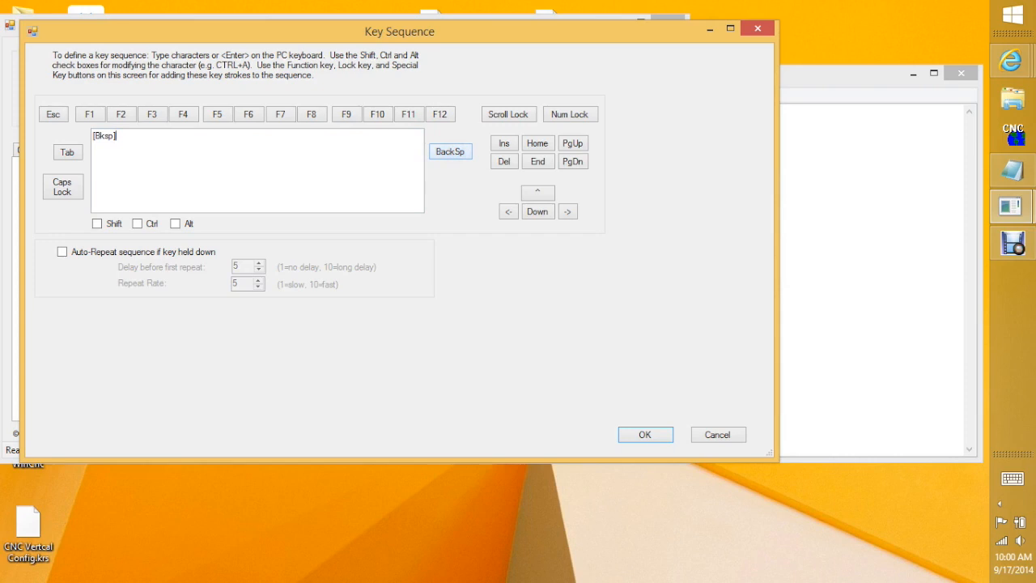
left_click(513, 117)
left_click(565, 113)
left_click(538, 192)
left_click(539, 214)
left_click(508, 212)
left_click(567, 212)
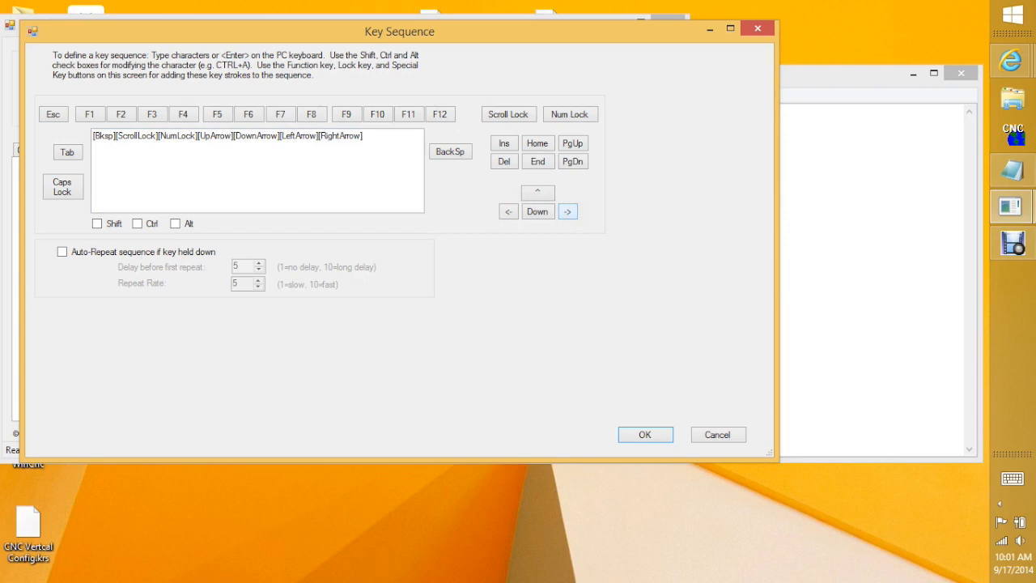
Remove all the special keys from the key sequence
key("BackSpace")
key("BackSpace")
key("BackSpace")
key("BackSpace")
key("BackSpace")
key("BackSpace")
key("BackSpace")
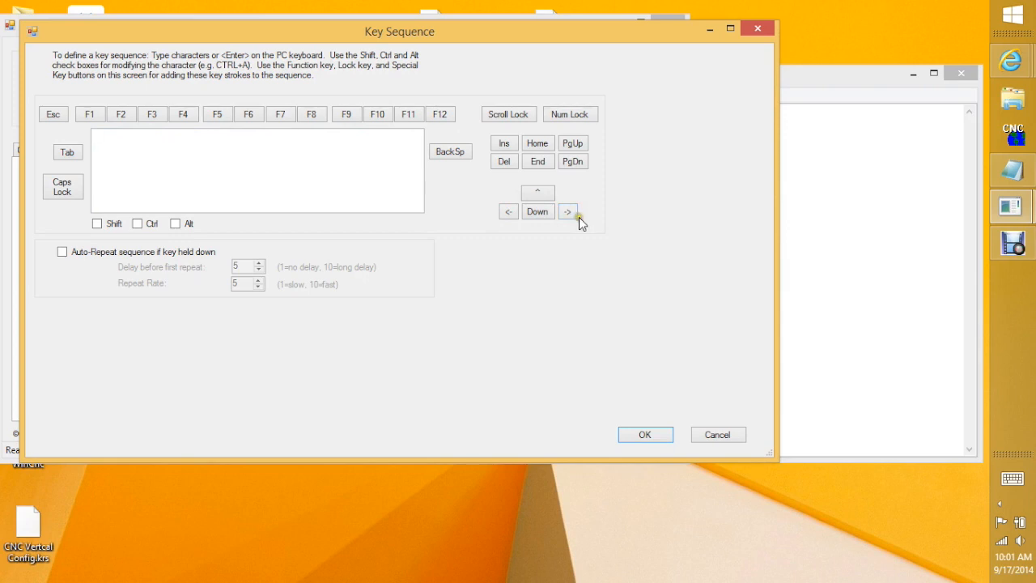
Define the first upper-row key as CNC followed by a space, with auto-repeat enabled
type("CNC[Sp")
left_click(63, 252)
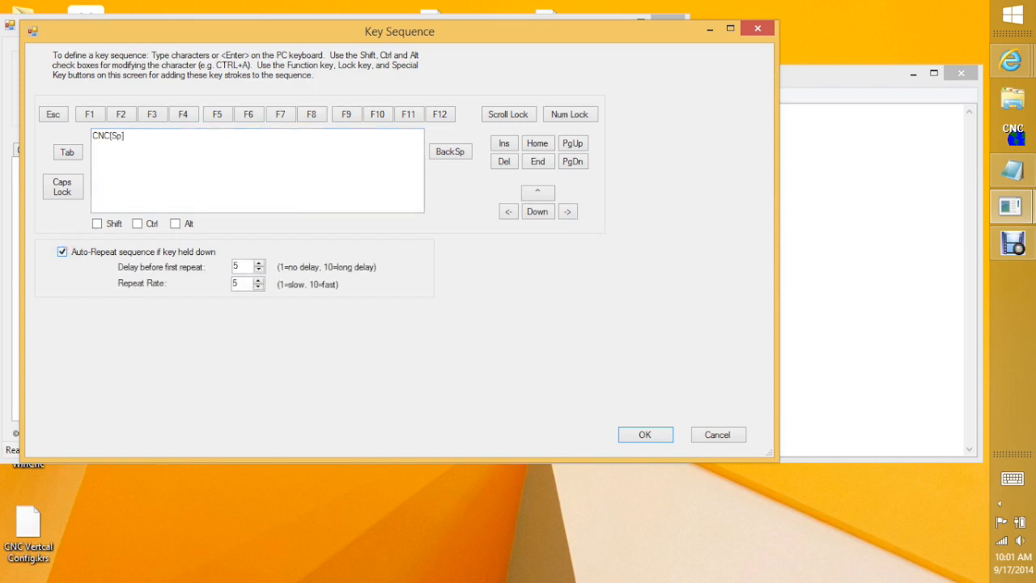
key("Return")
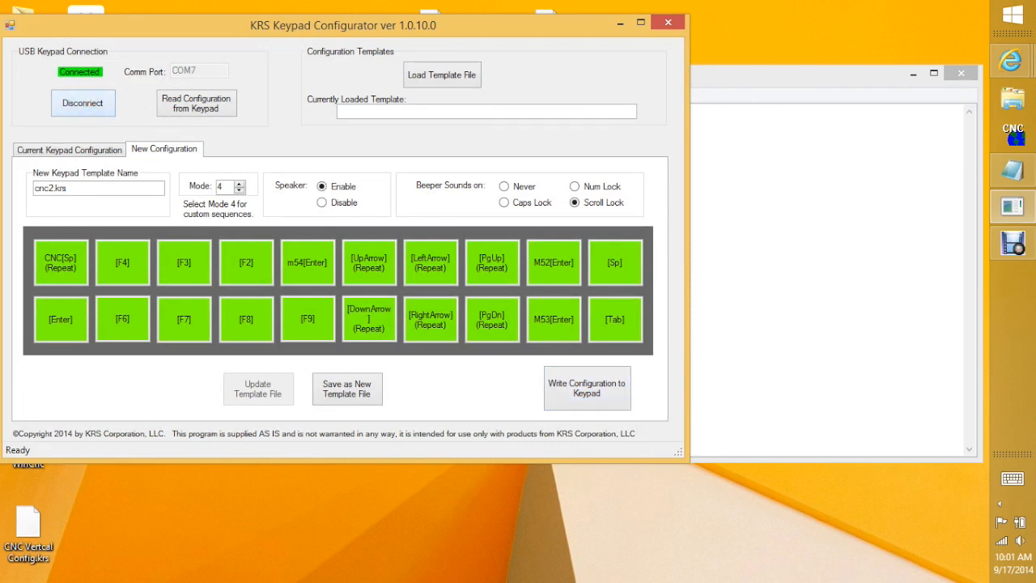
Disconnect the keypad and test the reprogrammed key in Notepad by entering CNC repeatedly, separated by spaces
left_click(84, 103)
left_click(785, 241)
type("CNC CNC CNC CNC CNC CNC CNC")
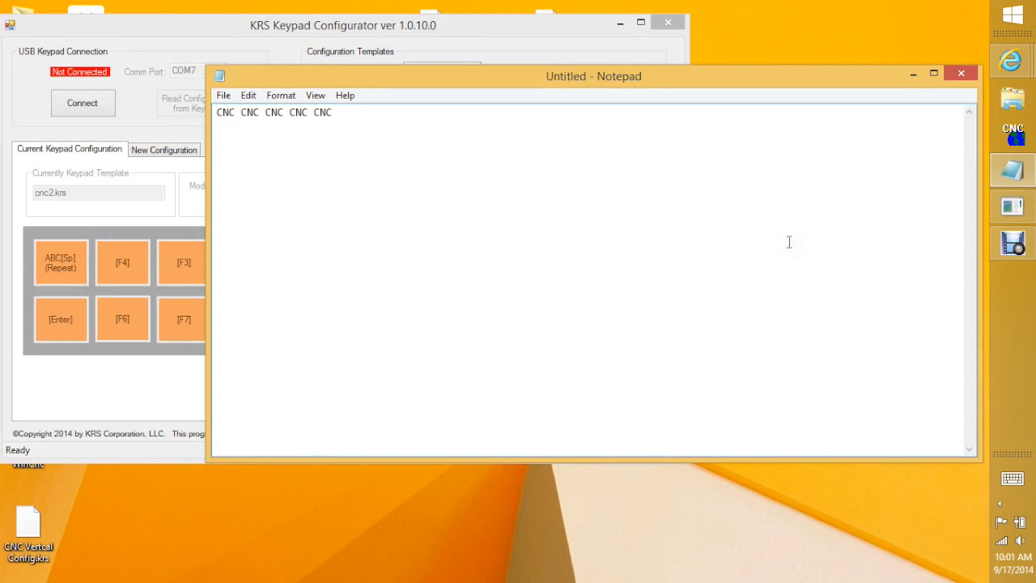
type(" CNC CNC CNC CNC CNC CNC CNC")
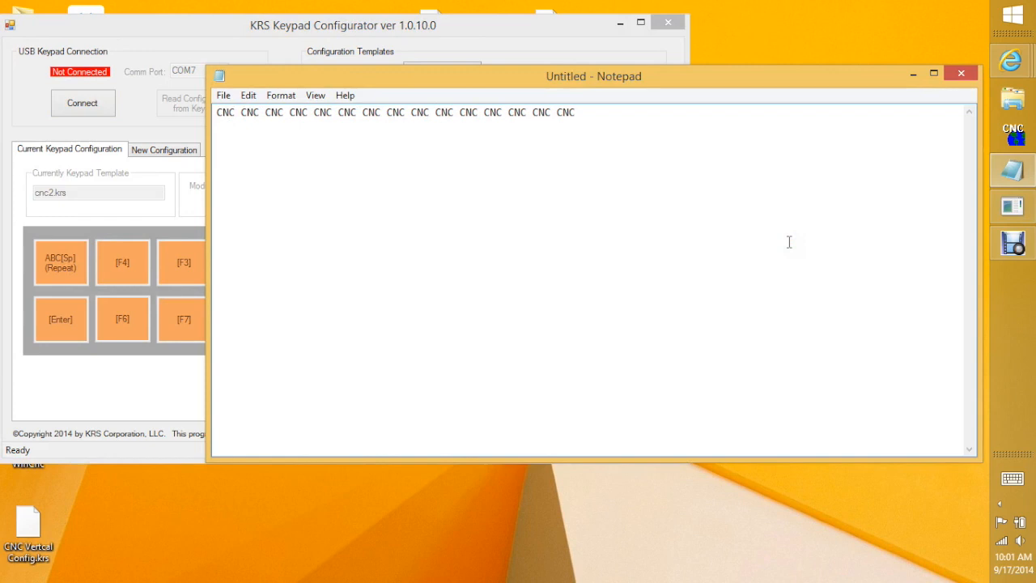
Return to KRS Keypad Configurator, reconnect the keypad, read its configuration and open it for editing
left_click(143, 379)
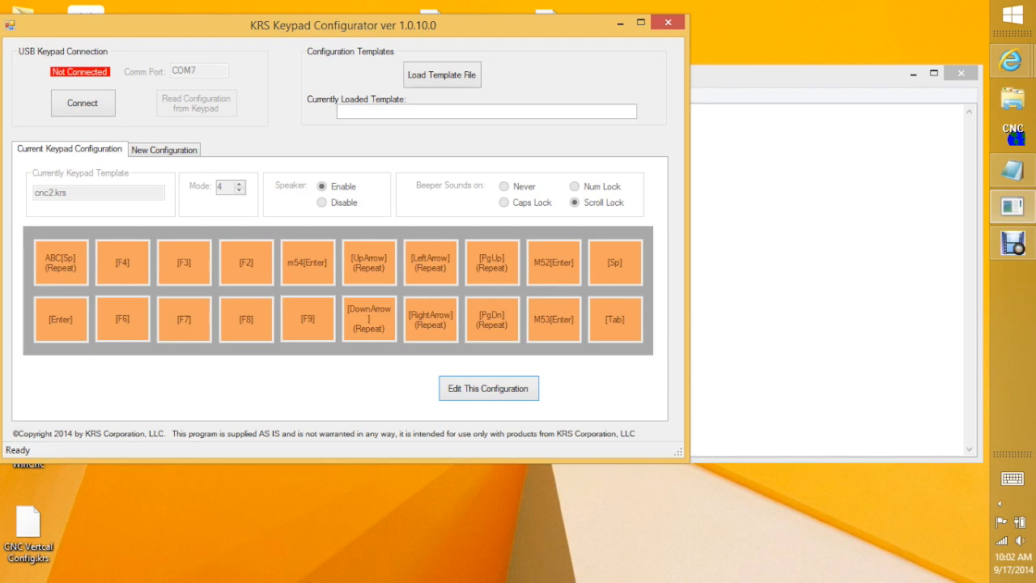
left_click(84, 104)
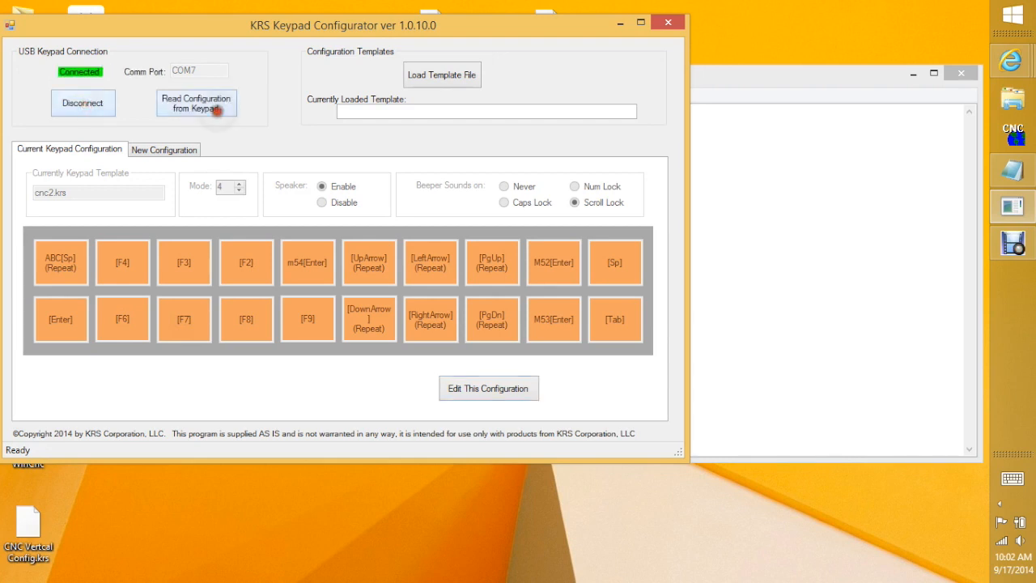
left_click(216, 111)
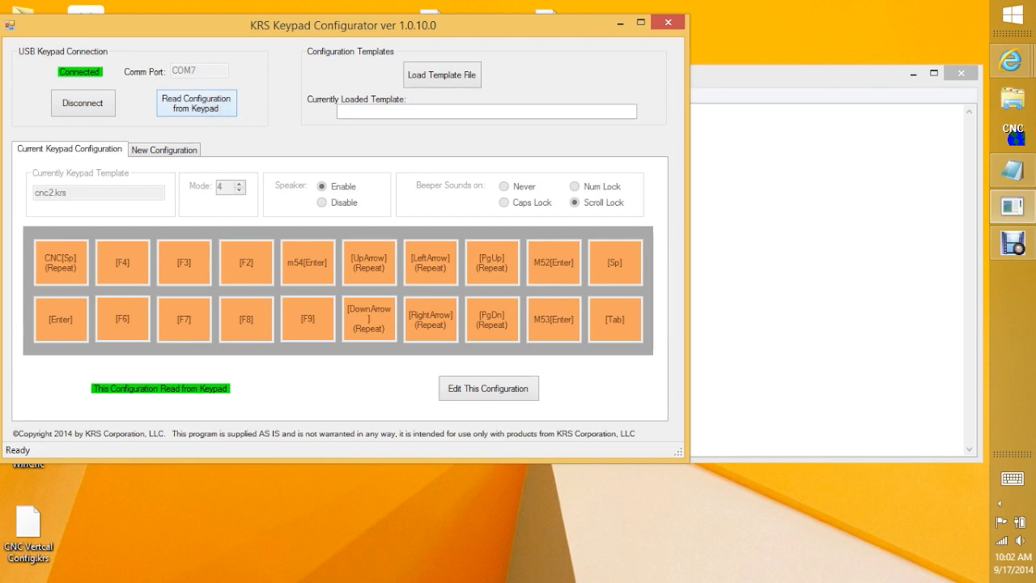
left_click(488, 390)
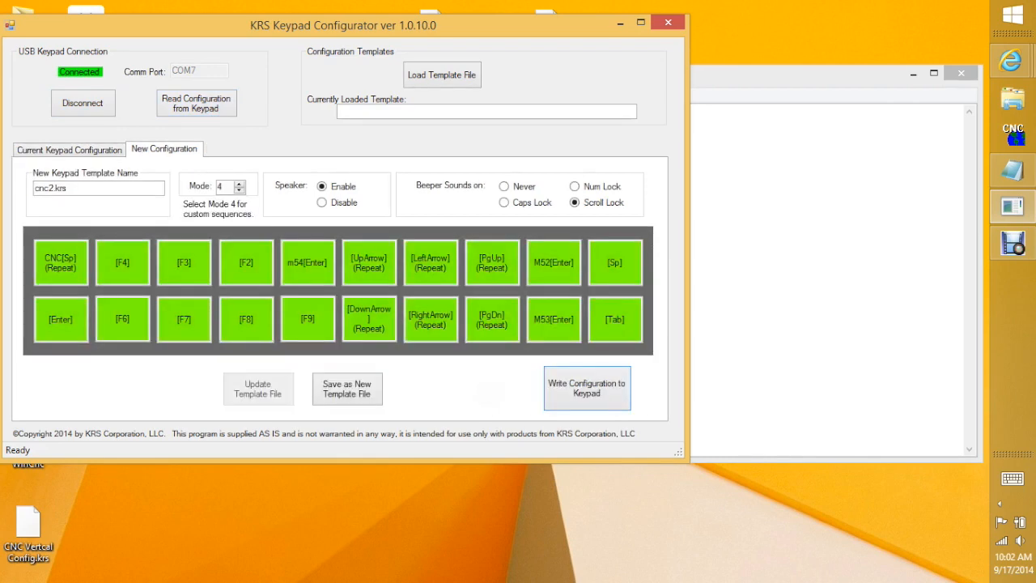
Replace the first upper-row key's CNC[Sp] sequence with Esc and turn off its auto-repeat
left_click(60, 268)
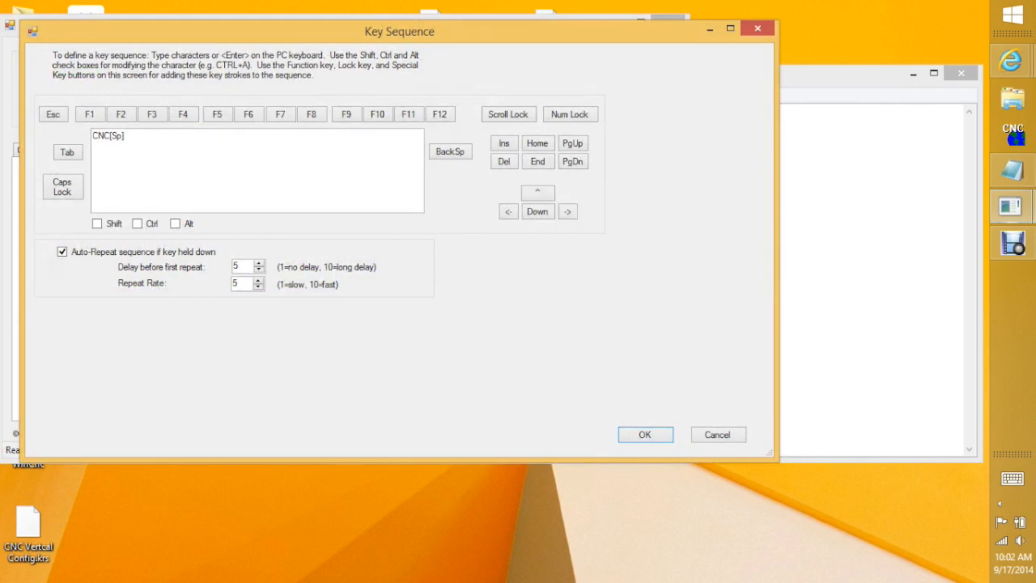
left_click(62, 252)
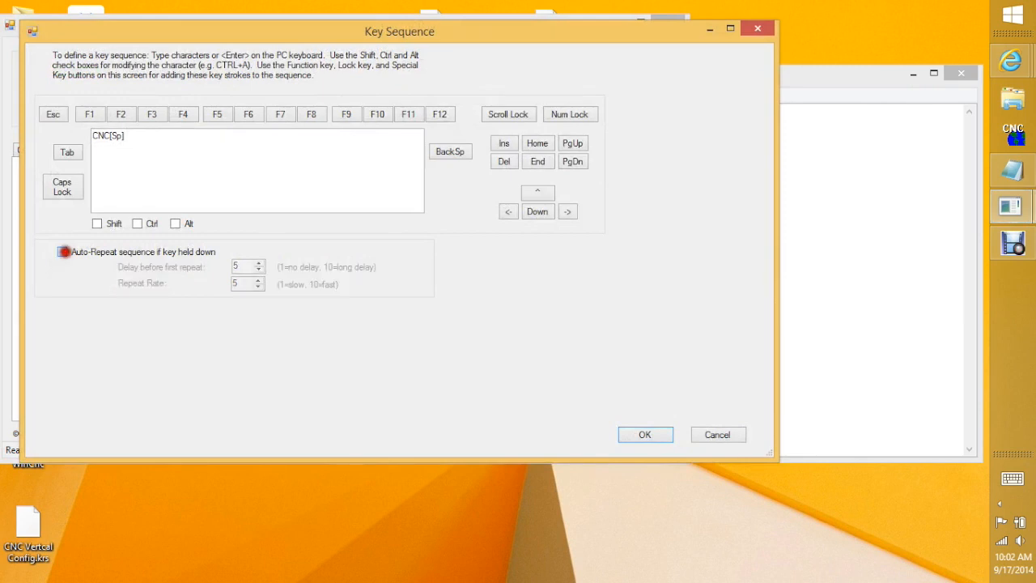
left_click(159, 138)
key("BackSpace")
key("BackSpace")
key("BackSpace")
key("BackSpace")
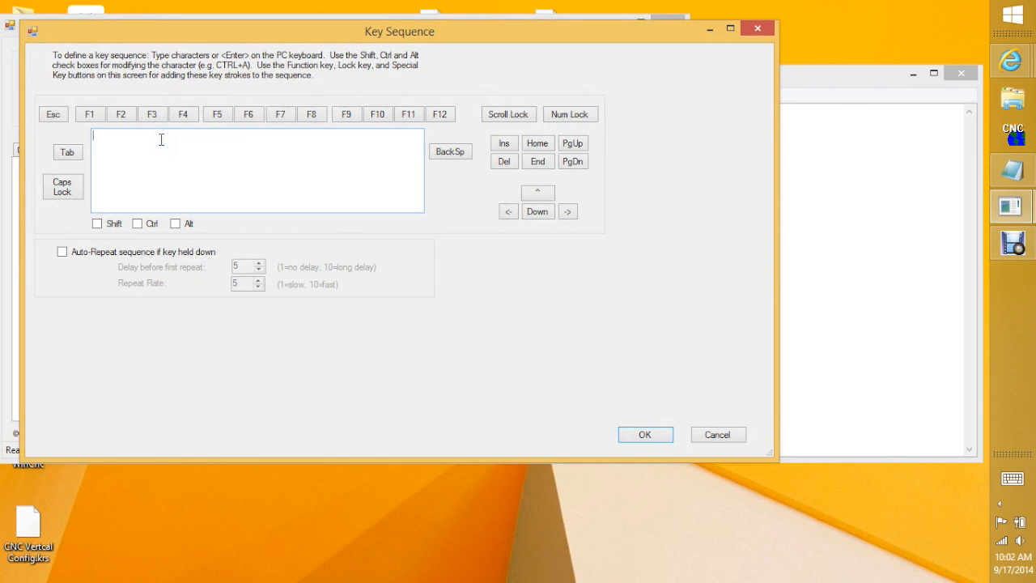
left_click(53, 114)
key("Return")
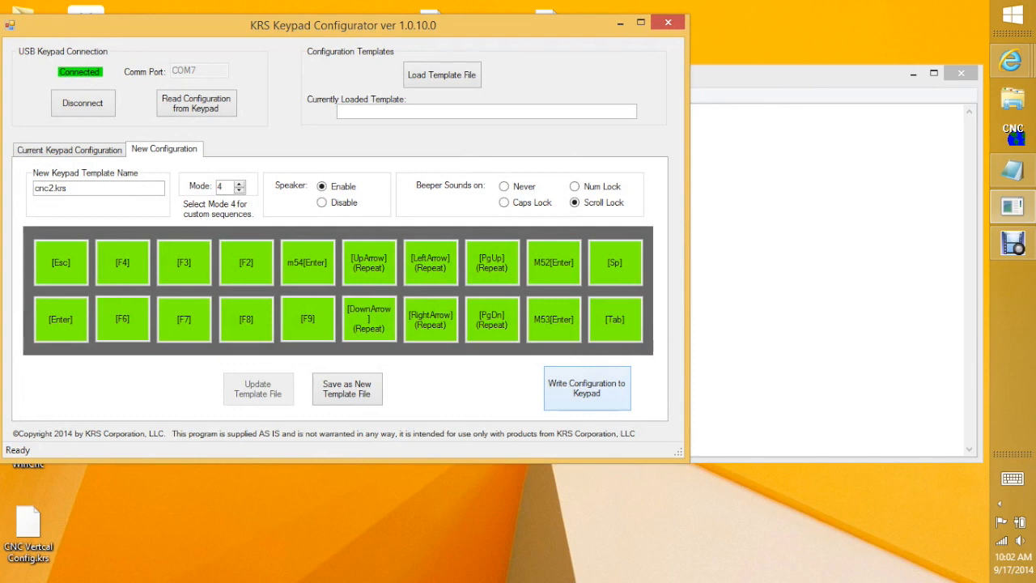
Disconnect the keypad and switch to the untitled Notepad document
left_click(84, 105)
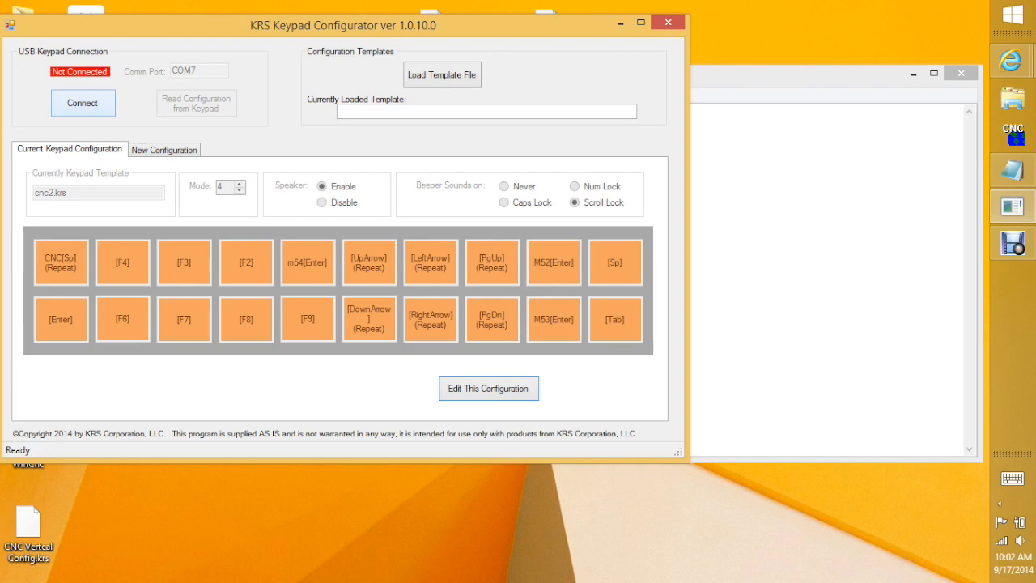
right_click(80, 283)
right_click(555, 270)
left_click(764, 219)
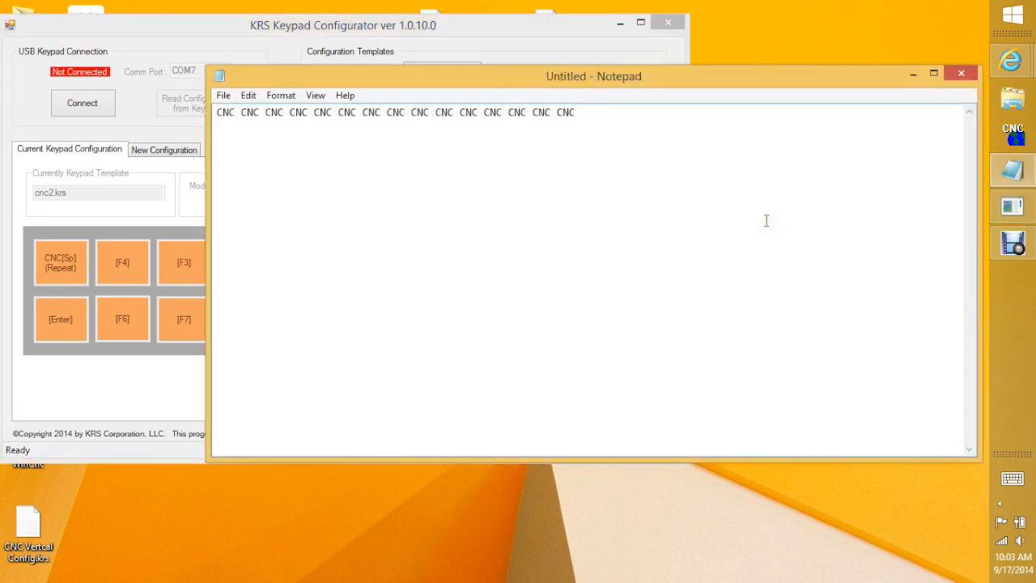
Test the M52 and M53 keys in Notepad by entering M52 seven times and M53 six times, each followed by a line break
type("M52 M52")
key("Return")
type("M52")
key("Return")
type("M52")
key("Return")
type("M52")
key("Return")
key("alt+Tab")
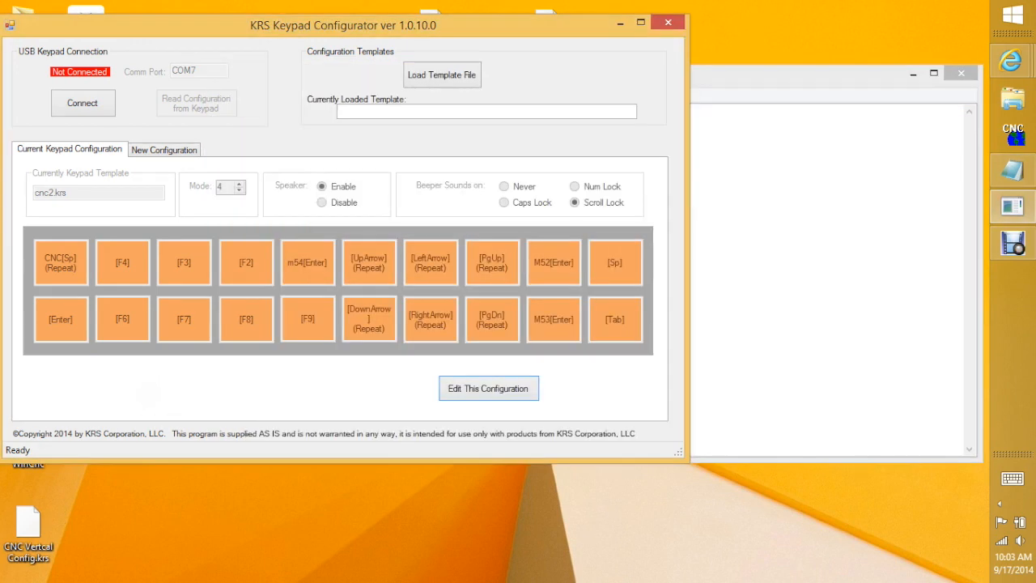
key("alt+Tab")
type("M52")
key("Return")
type("M52")
key("Return")
type("M53 M53 M53 M53 M53 M53")
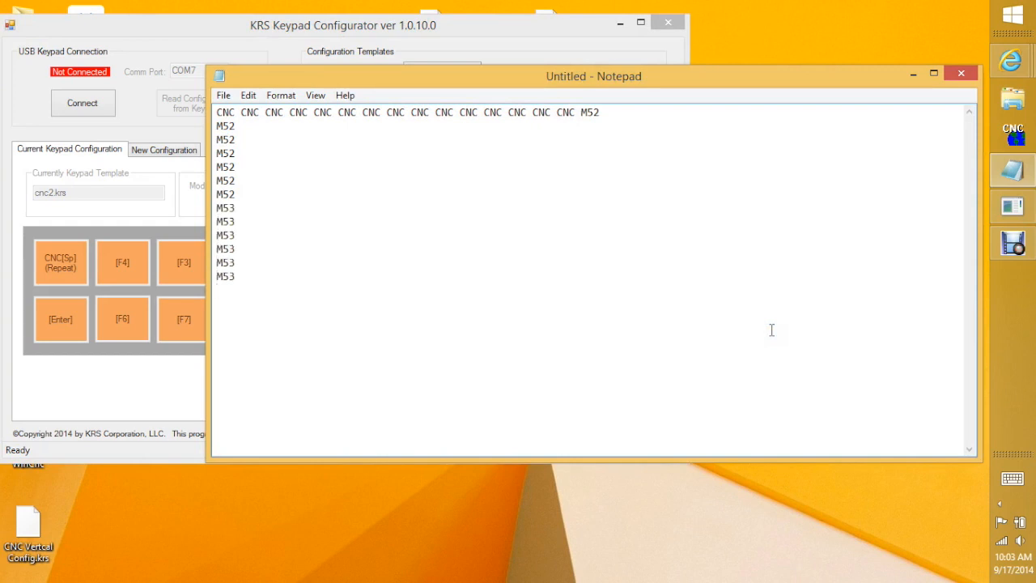
Switch back to KRS Keypad Configurator, reconnect, reread the keypad's configuration and open it for editing
left_click(138, 394)
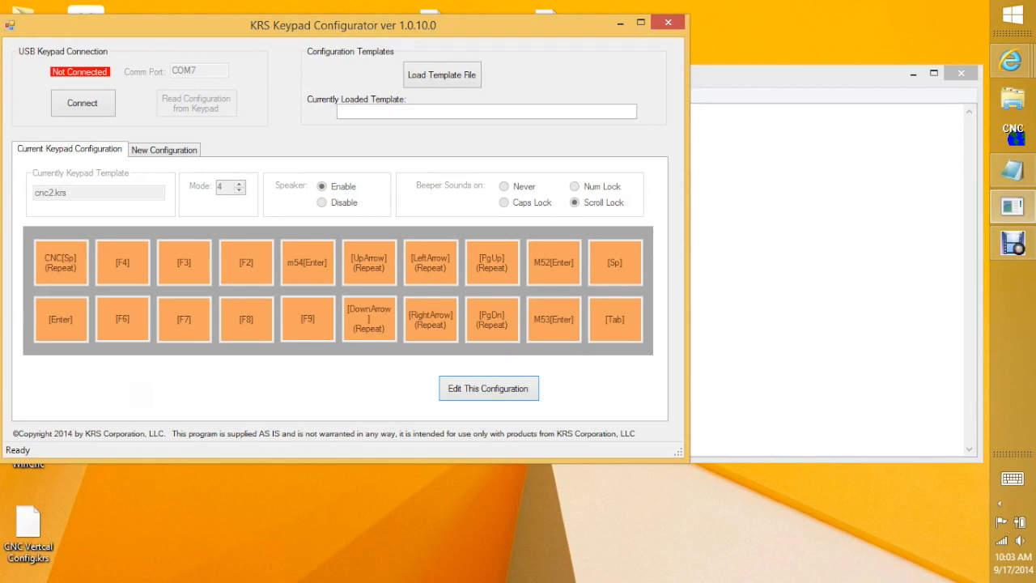
left_click(82, 103)
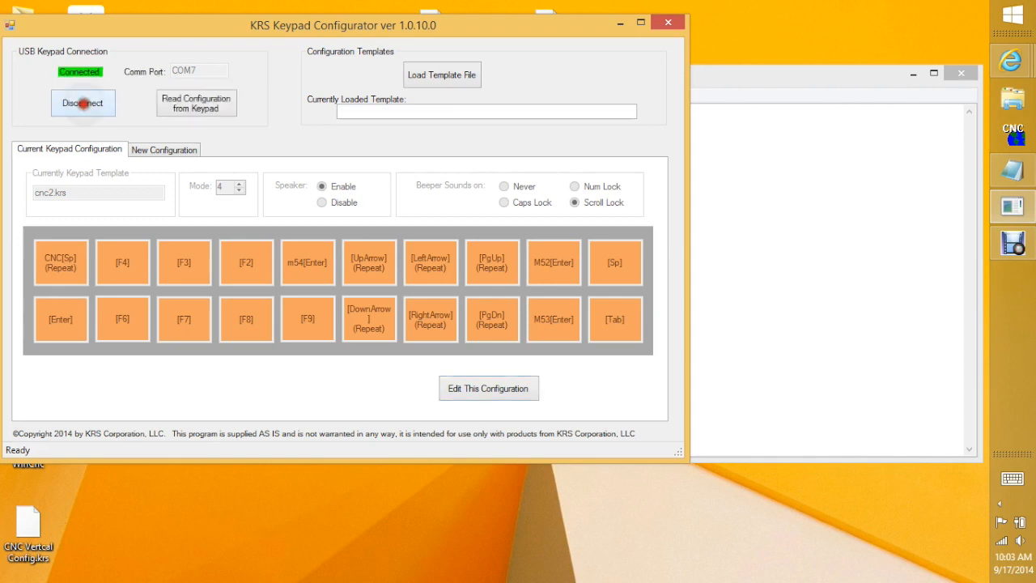
left_click(201, 99)
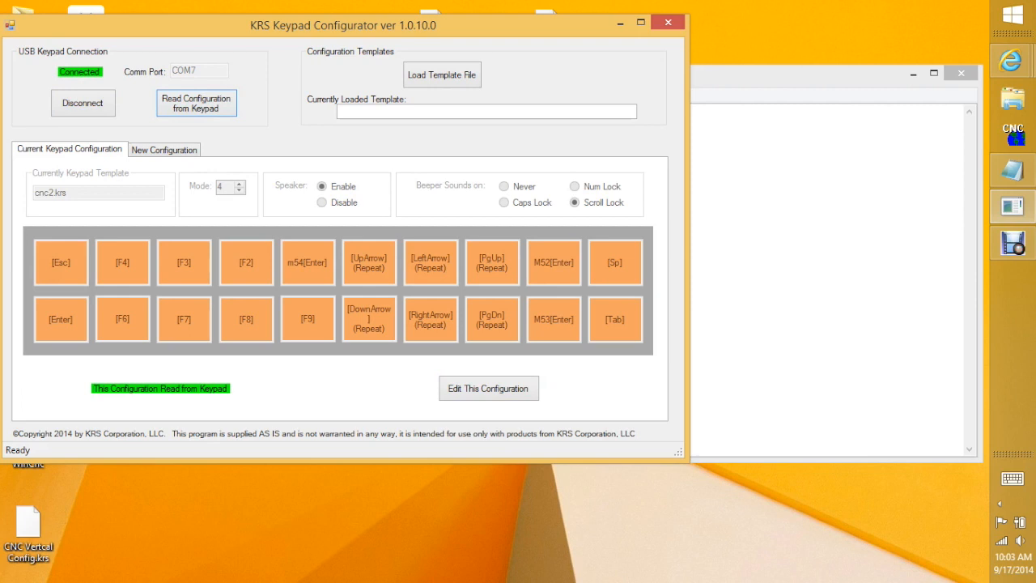
left_click(492, 388)
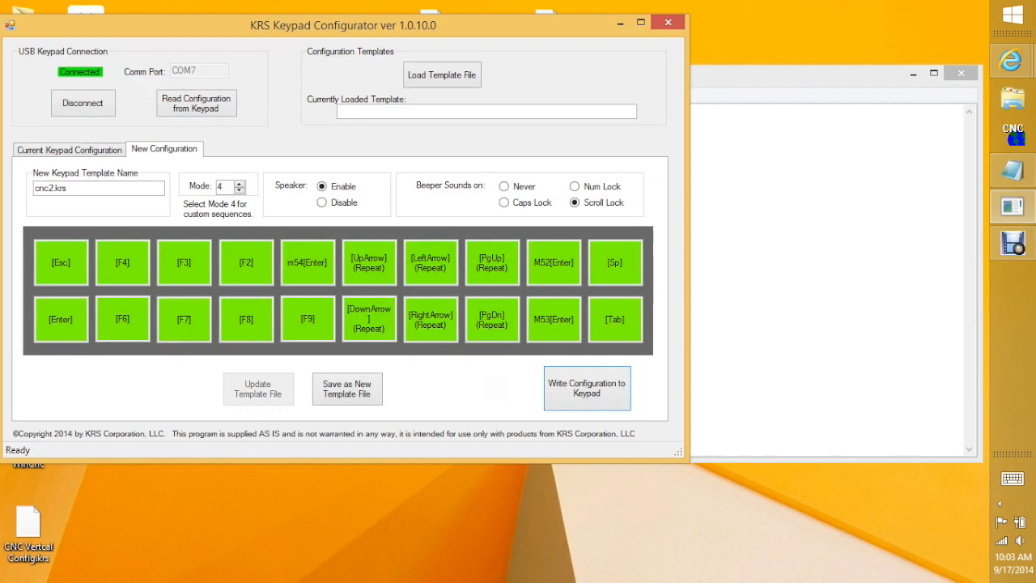
Set the beeper to sound on Caps Lock and replace the first upper-row key's Esc sequence with Caps Lock
left_click(505, 203)
left_click(68, 260)
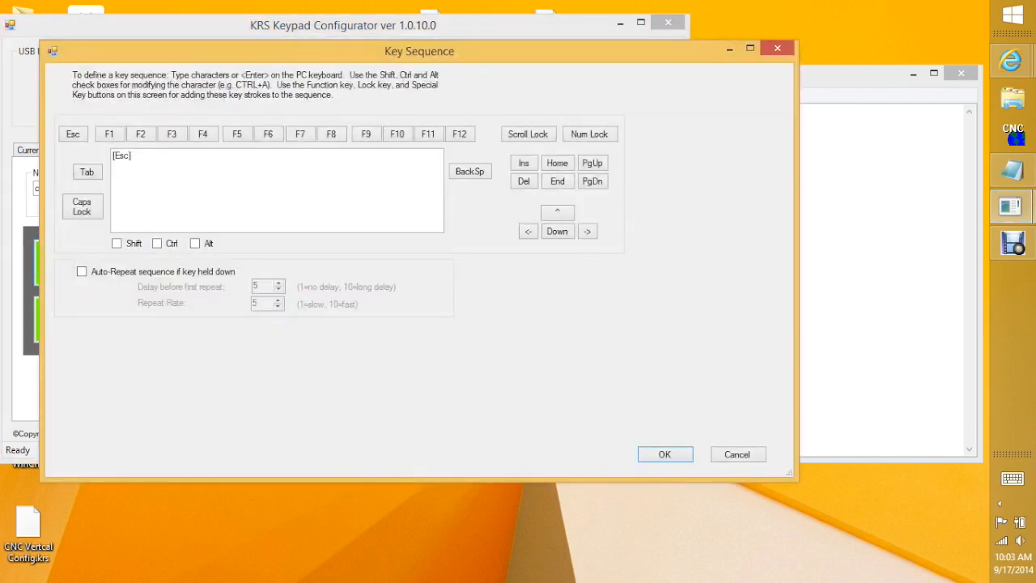
key("BackSpace")
left_click(81, 212)
left_click(658, 450)
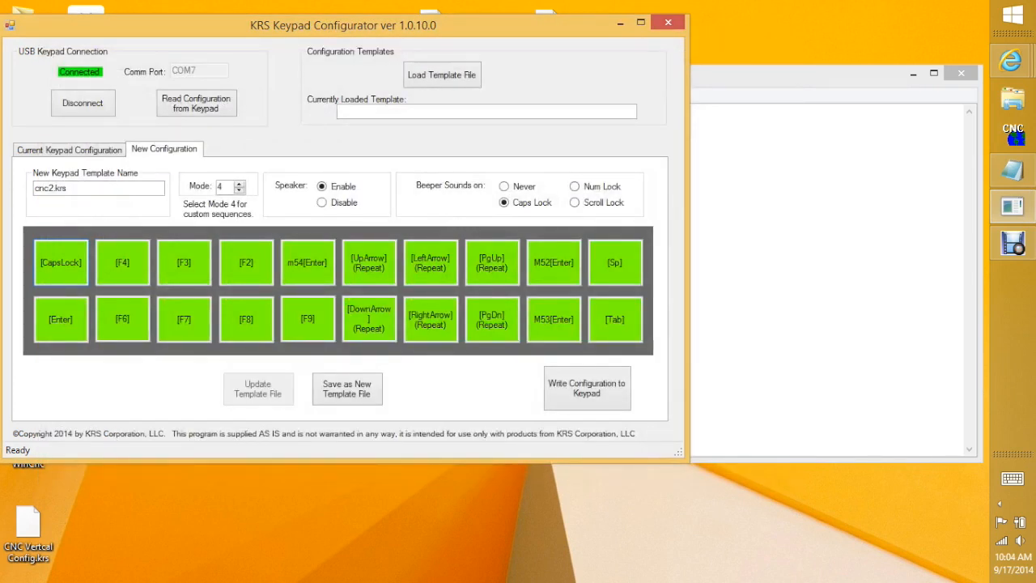
Write the edited configuration to the keypad and disconnect it
left_click(569, 387)
left_click(83, 103)
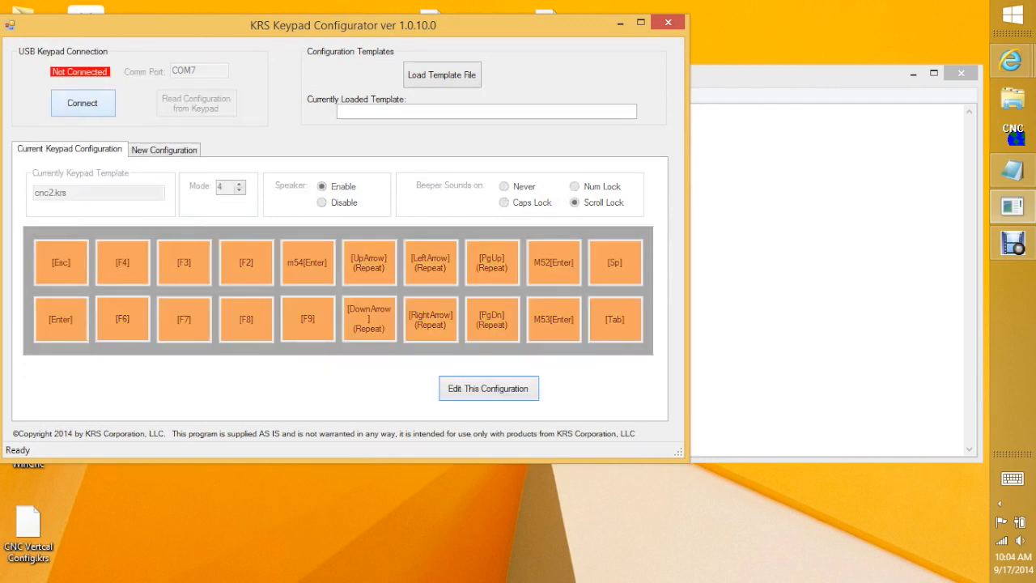
Switch to Notepad and place the text cursor after the existing M53 lines
left_click(747, 264)
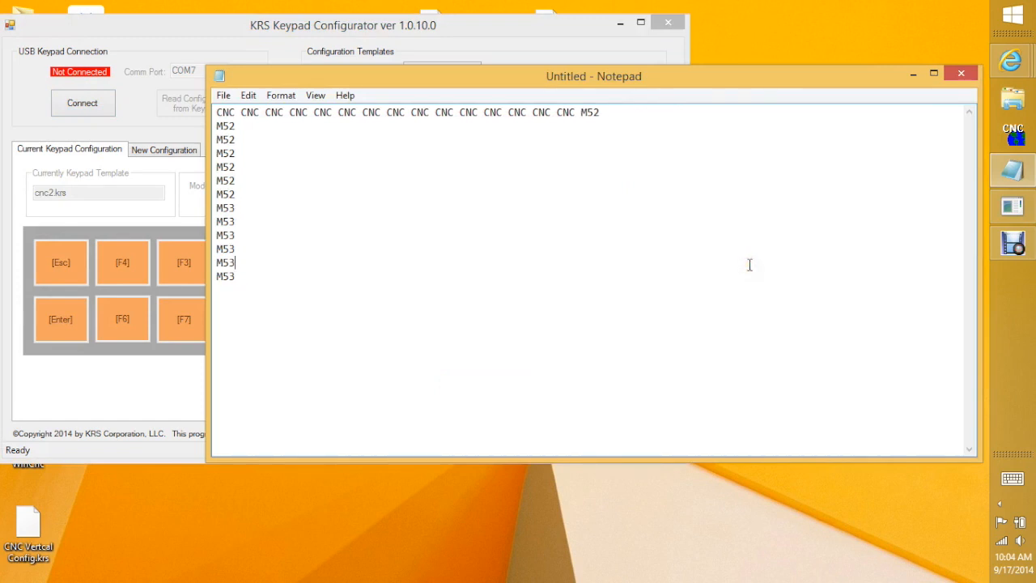
left_click(272, 332)
Return to KRS Keypad Configurator, reconnect the keypad, read its configuration and open it for editing
left_click(130, 396)
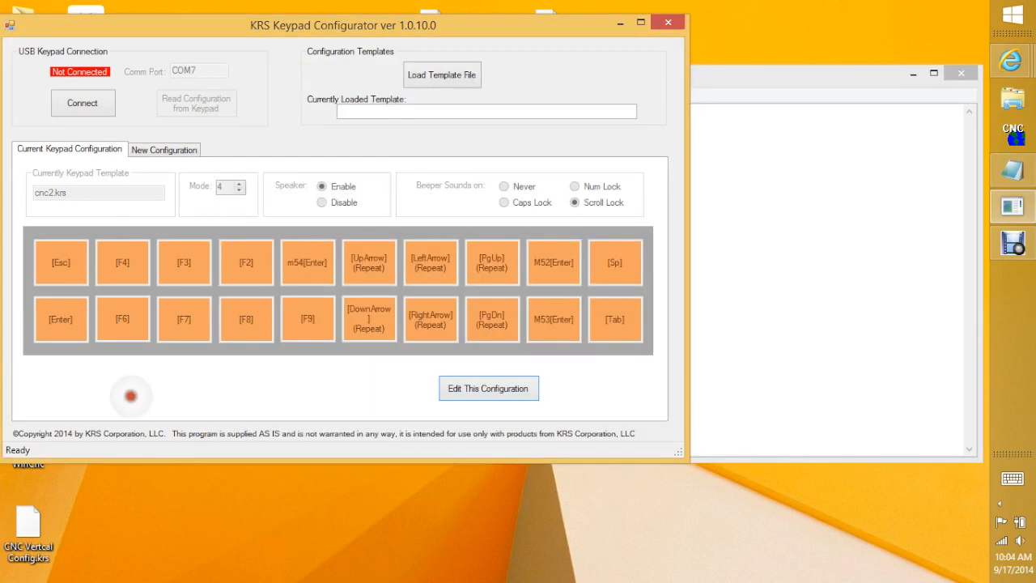
left_click(82, 103)
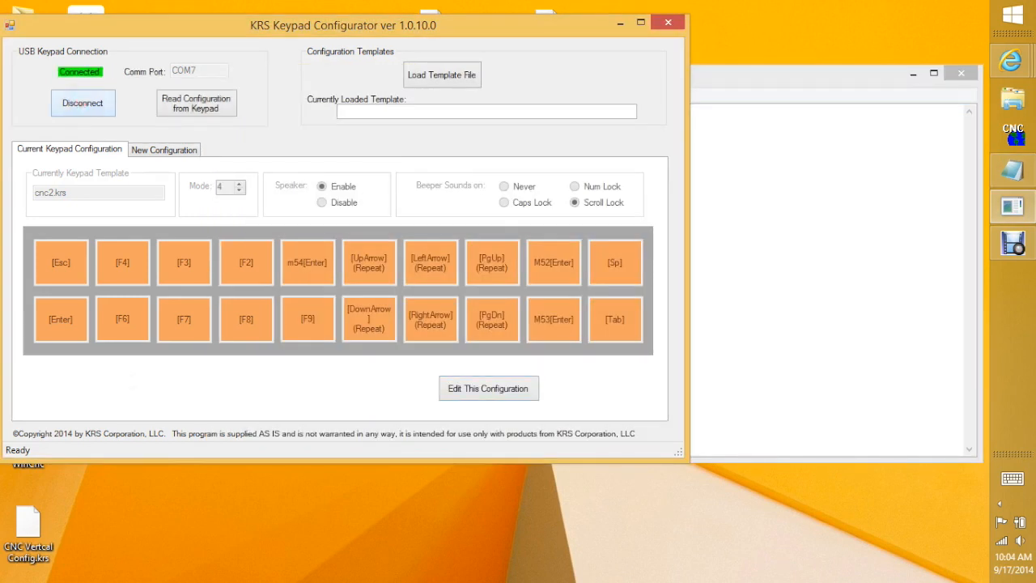
left_click(199, 103)
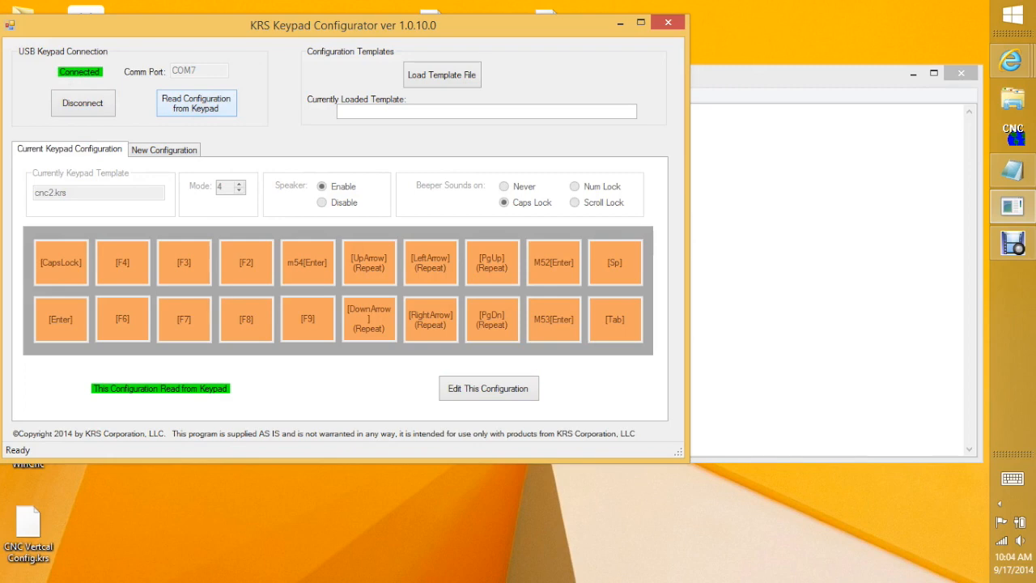
left_click(474, 382)
Replace the first upper-row key's Caps Lock sequence with Esc, keeping the unsaved changes in the sequence editor
left_click(53, 264)
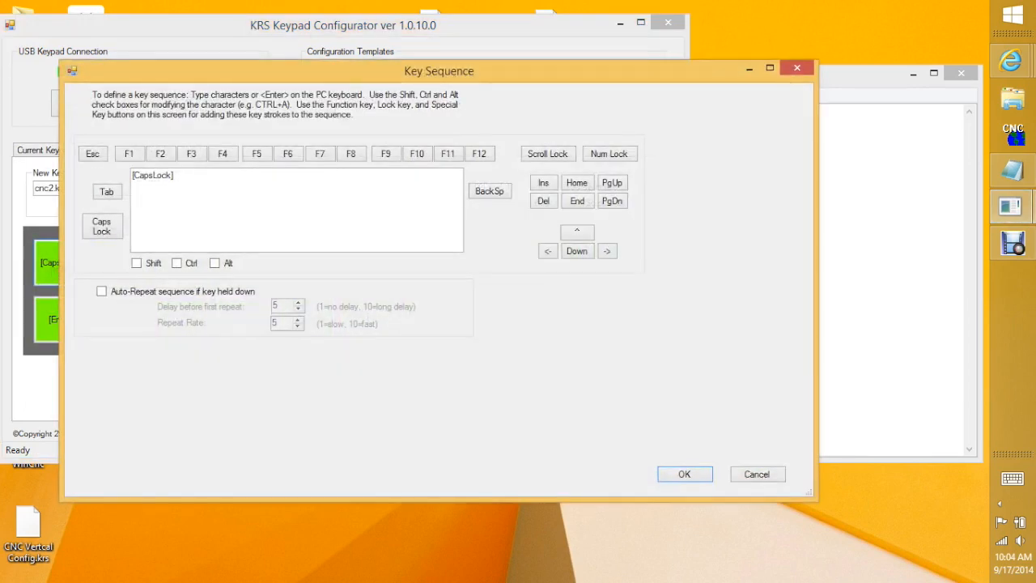
left_click(308, 192)
key("BackSpace")
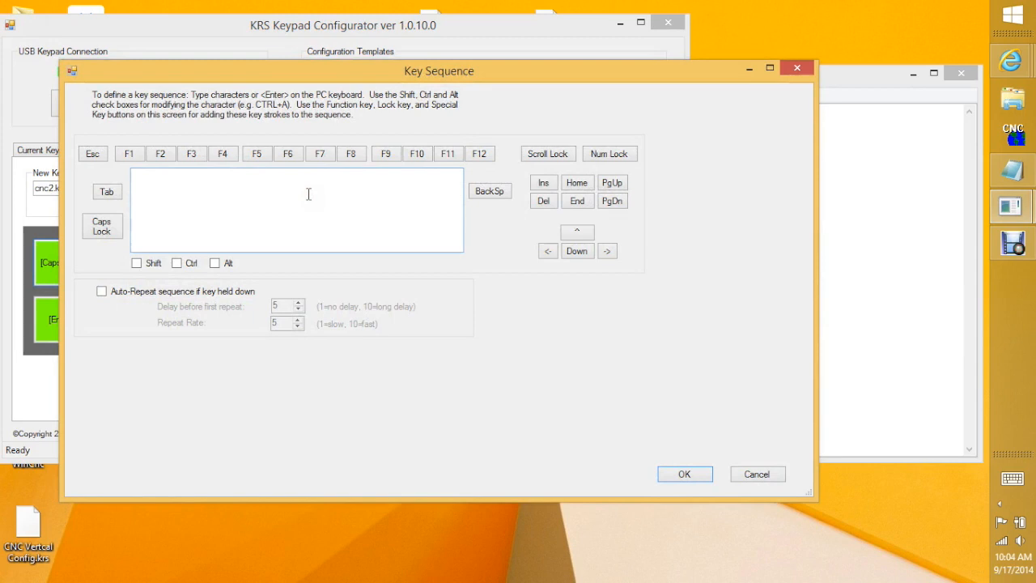
left_click(93, 154)
key("Escape")
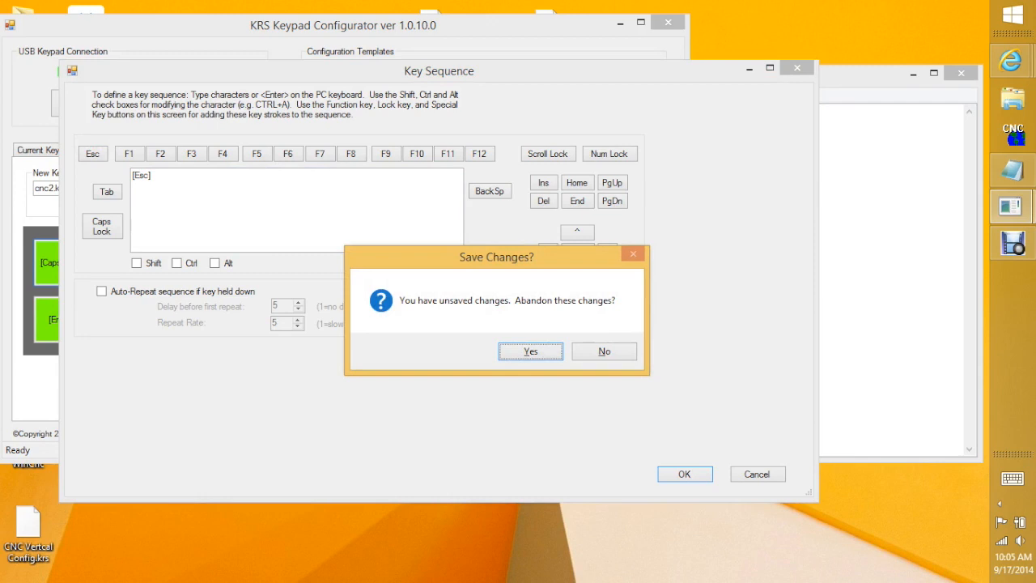
left_click(602, 352)
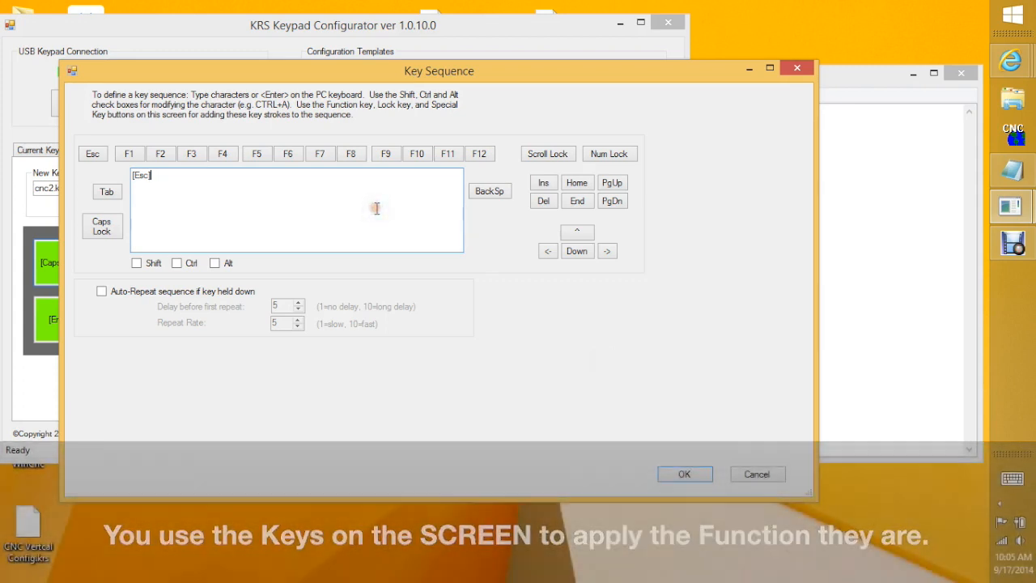
Try replacing the key's Esc sequence with Ctrl+a followed by Ctrl+b
key("BackSpace")
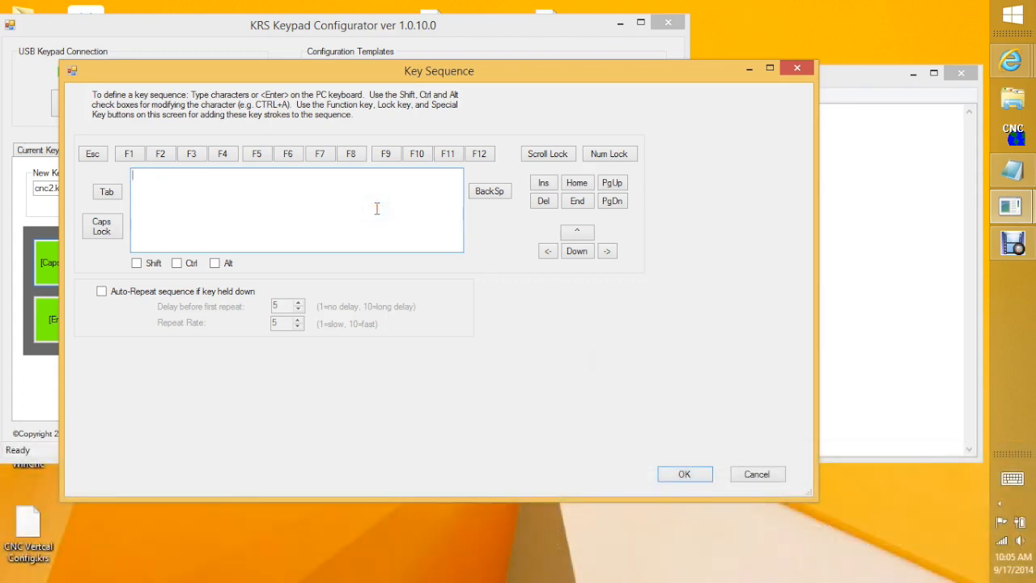
left_click(177, 263)
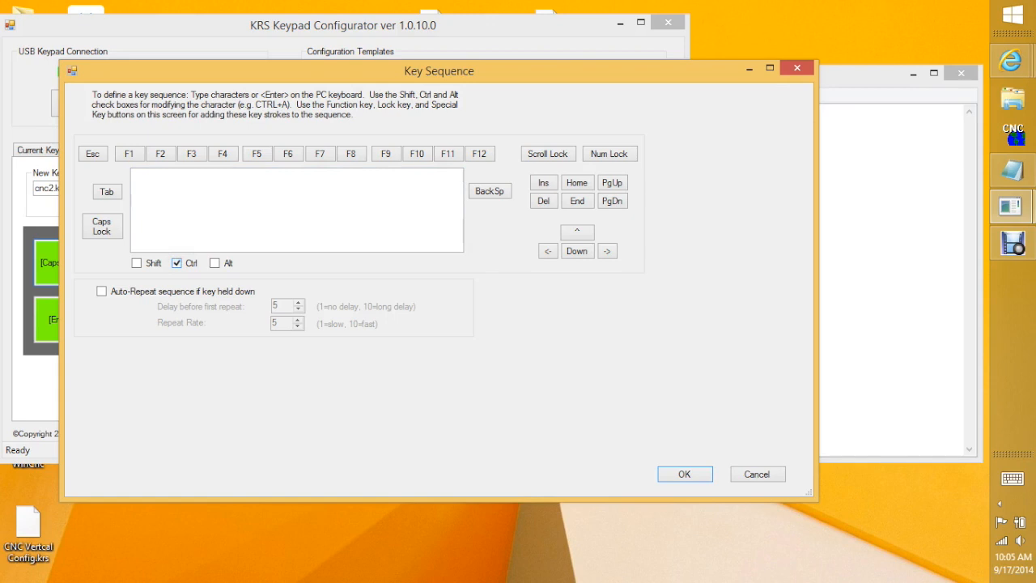
left_click(287, 200)
type("a")
left_click(177, 263)
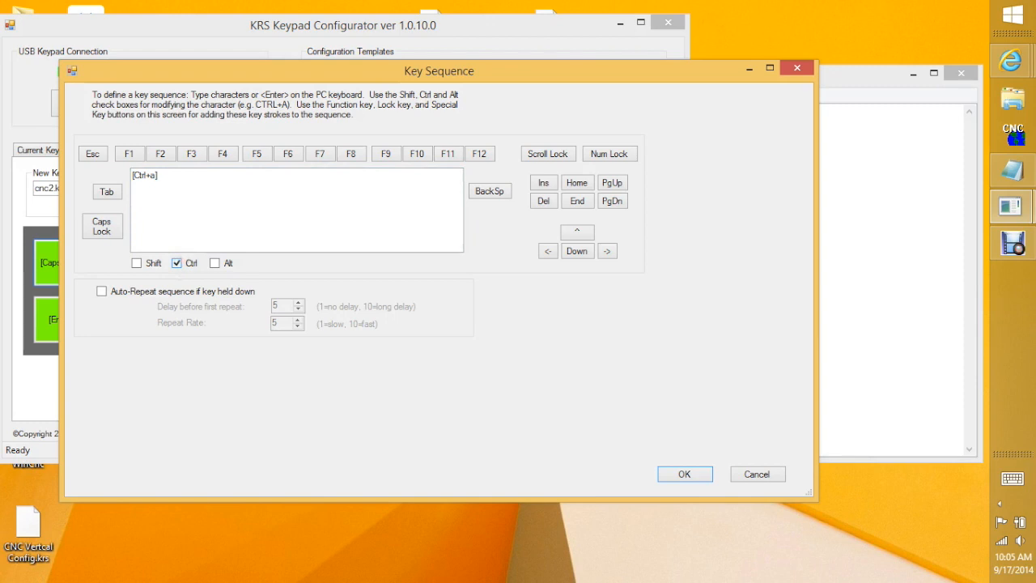
left_click(321, 198)
left_click(215, 263)
left_click(262, 202)
left_click(215, 263)
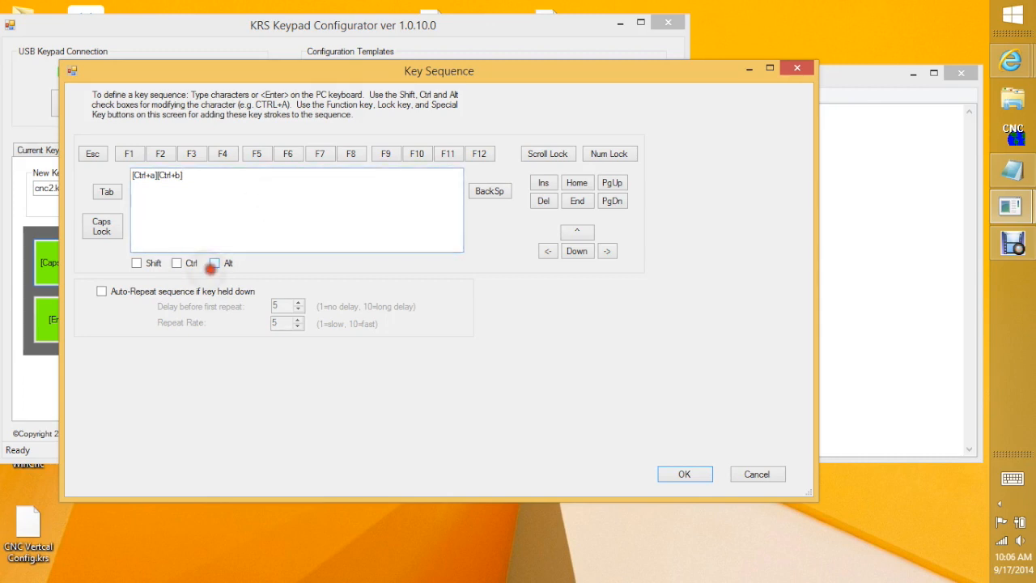
Clear both Ctrl combinations, set the first upper-row key's sequence to Esc and accept it
left_click(377, 187)
key("BackSpace")
key("BackSpace")
left_click(92, 154)
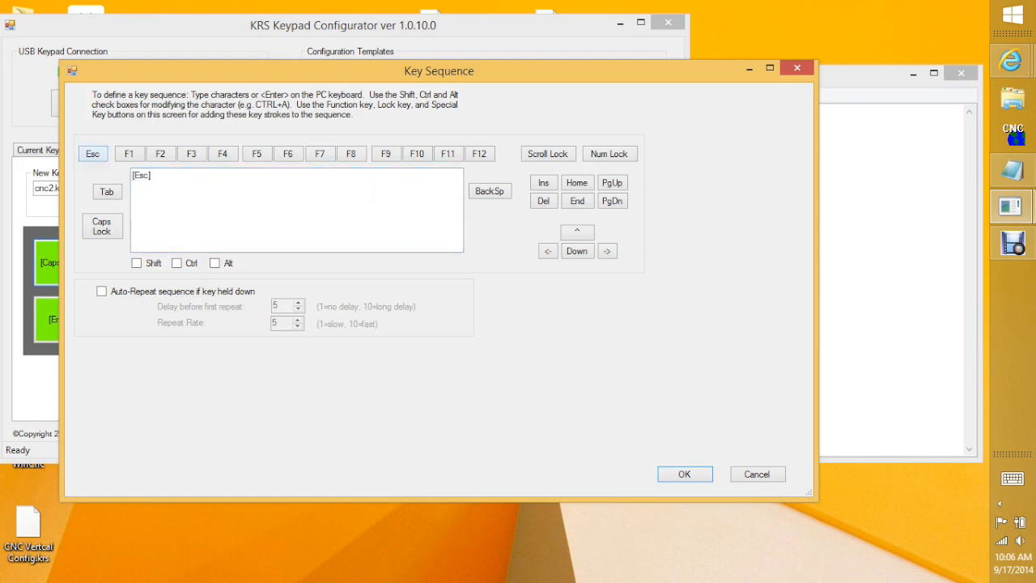
left_click(684, 474)
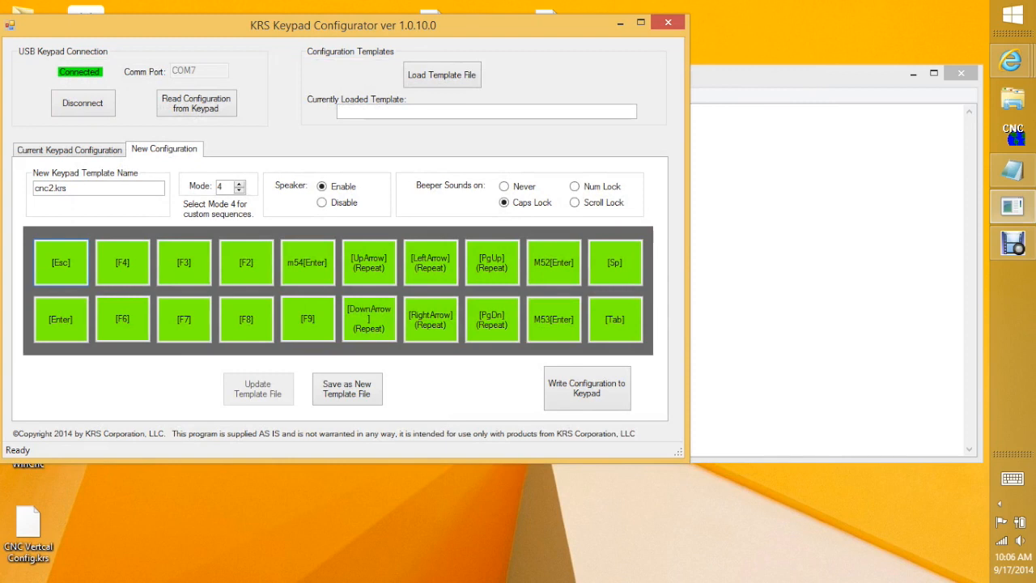
Write the edited configuration to the keypad and disconnect it
left_click(581, 383)
left_click(85, 105)
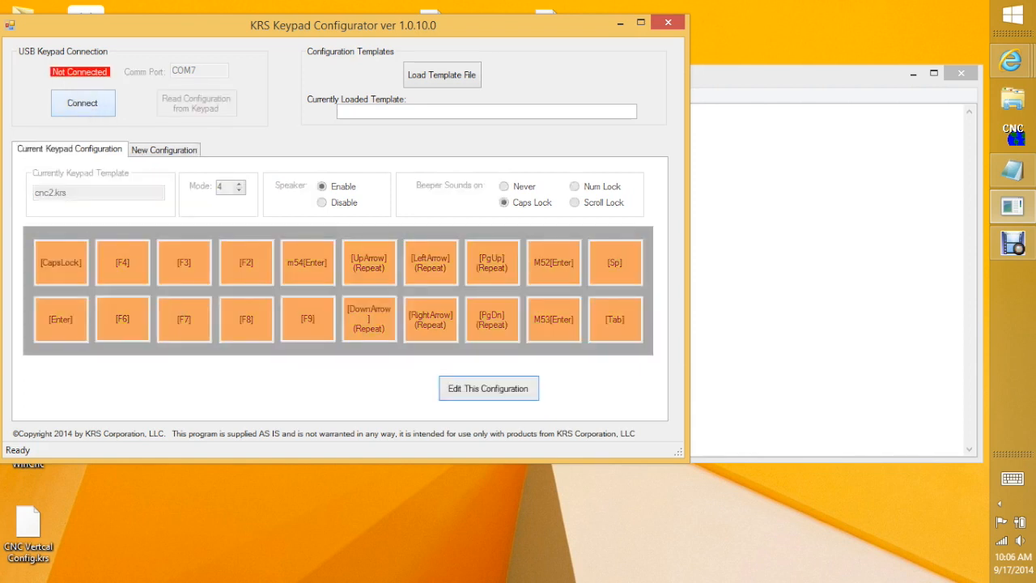
Test the keypad in Notepad by entering four M52 lines and three M53 lines, and return to KRS Keypad Configurator
left_click(829, 331)
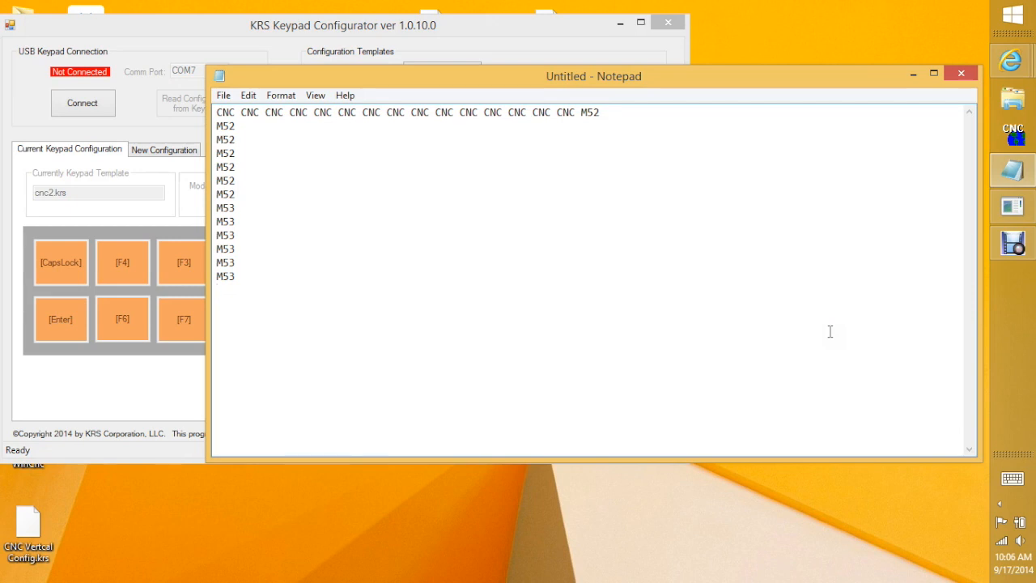
type("M52")
key("Return")
type("M52")
key("Return")
type("M52 M52 M53 M53 M53")
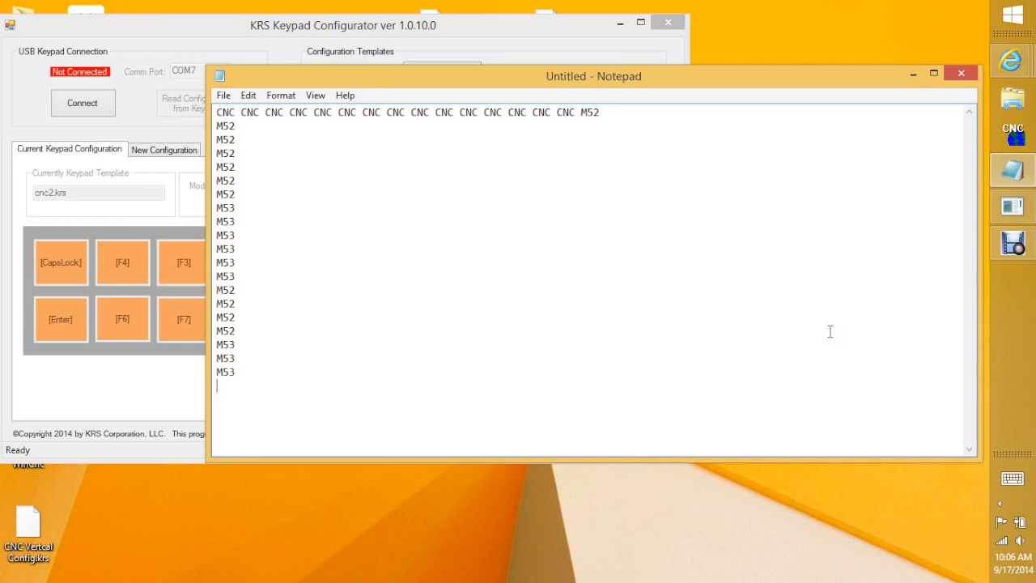
left_click(149, 373)
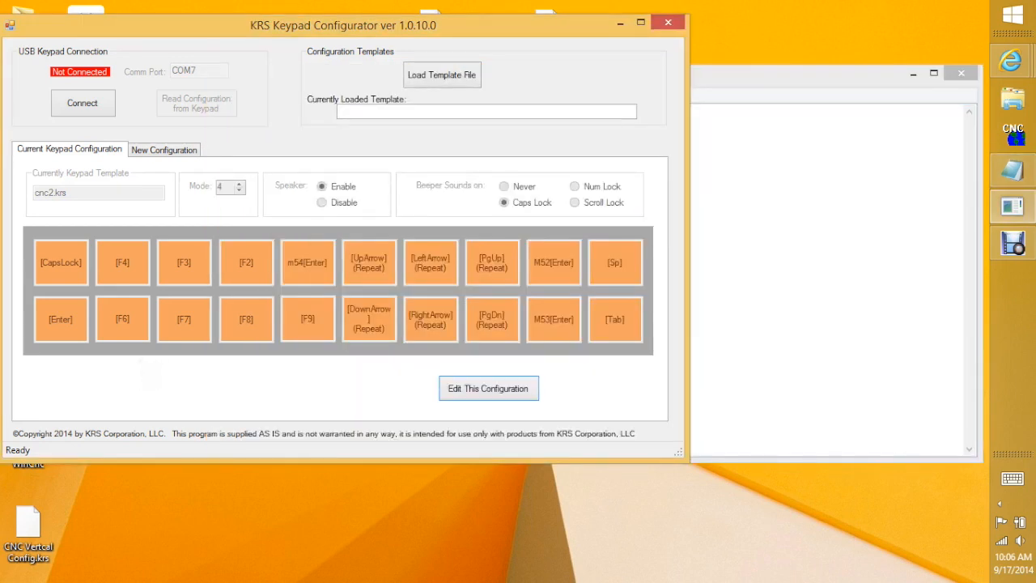